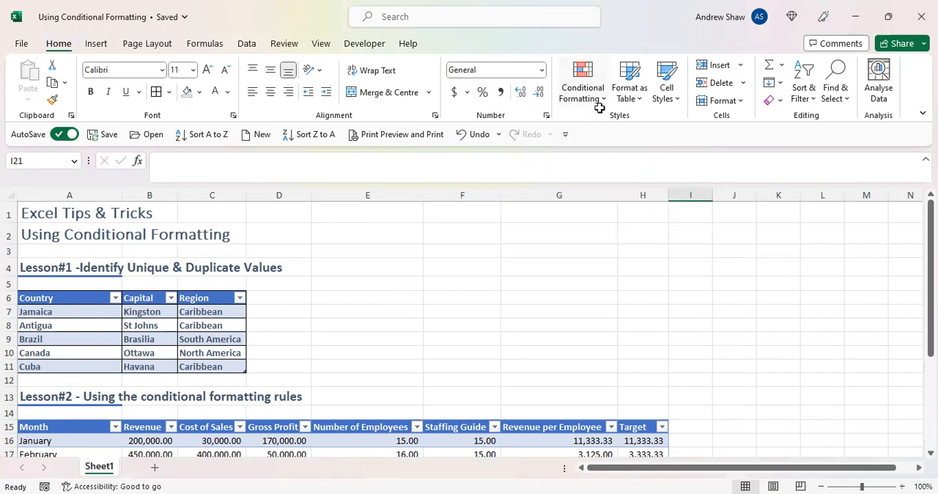
# - Start a Duplicate Values highlight rule on the Region cells C7:C11
pyautogui.moveTo(218, 312); pyautogui.dragTo(219, 366)
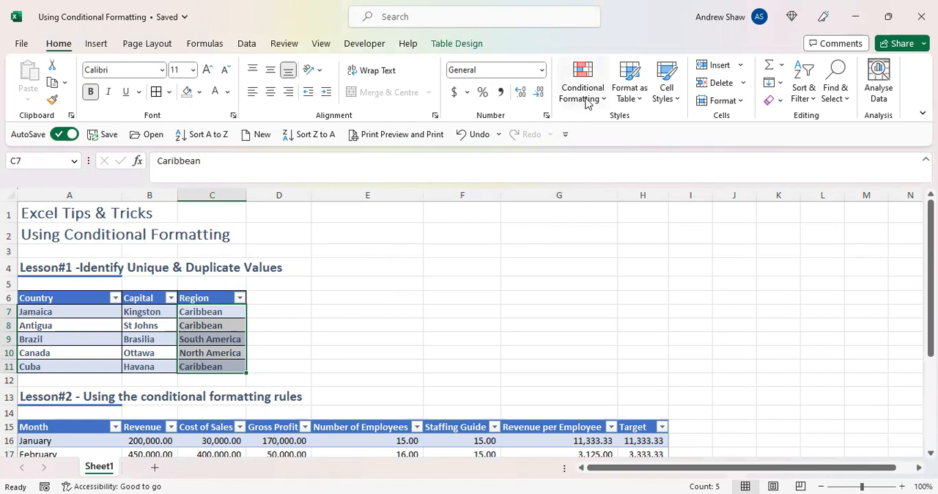
pyautogui.click(587, 103)
pyautogui.moveTo(595, 126)
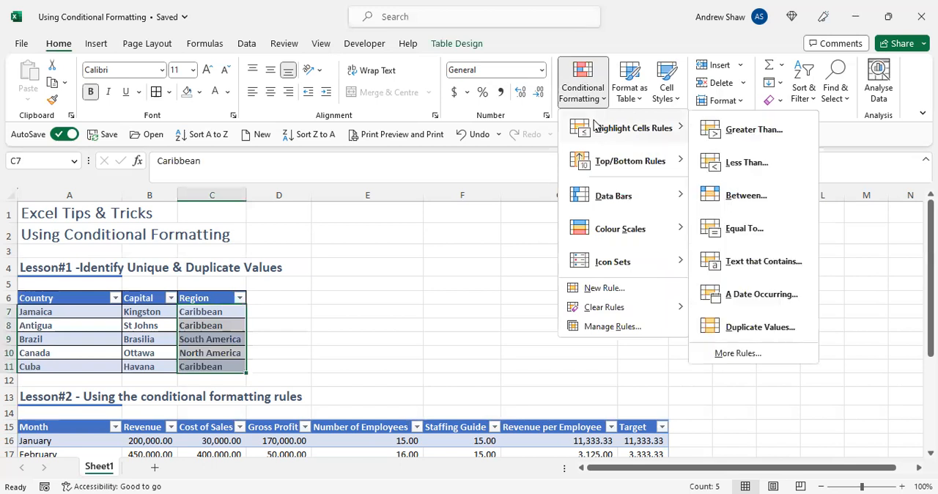
pyautogui.click(743, 328)
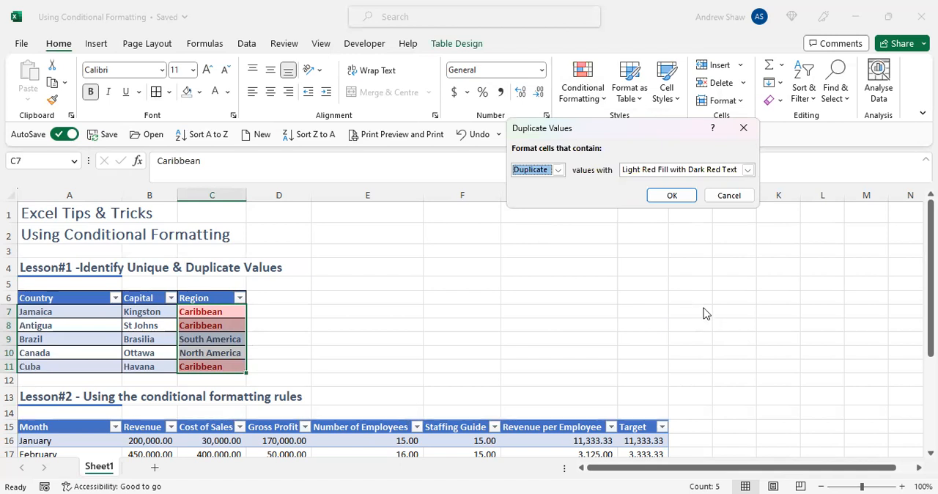
# - Try the yellow and green preset formats on the duplicate regions, returning to Light Red Fill with Dark Red Text
pyautogui.click(746, 170)
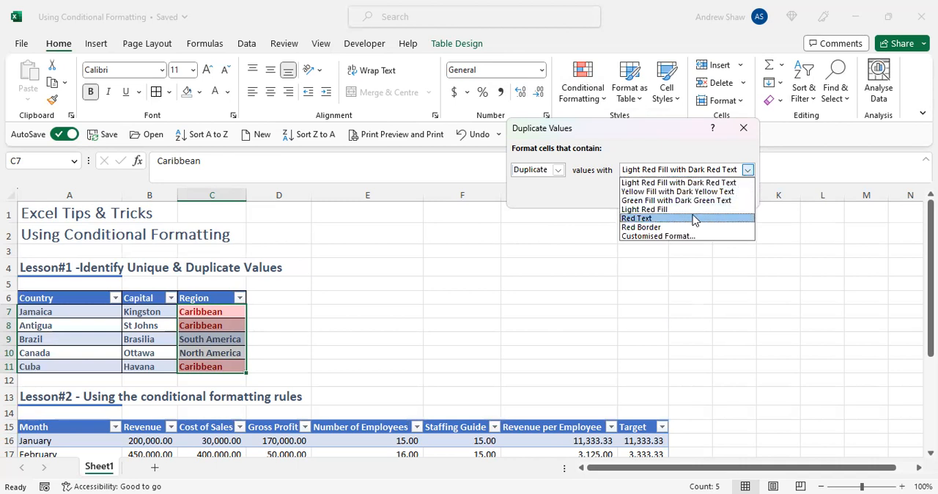
pyautogui.click(693, 191)
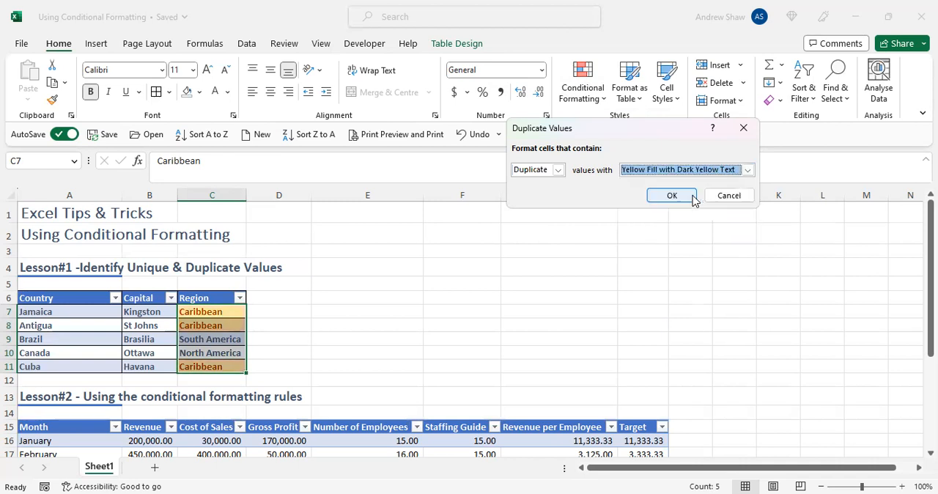
pyautogui.click(746, 169)
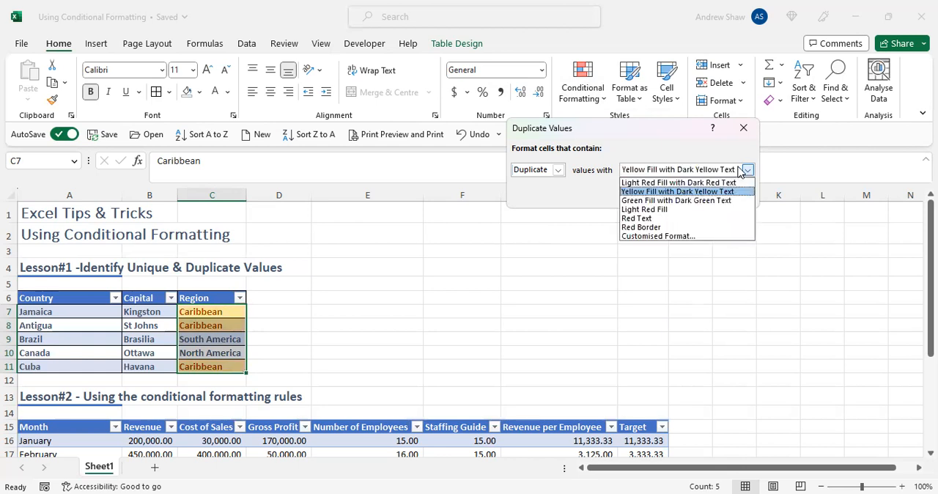
pyautogui.click(686, 199)
pyautogui.click(746, 169)
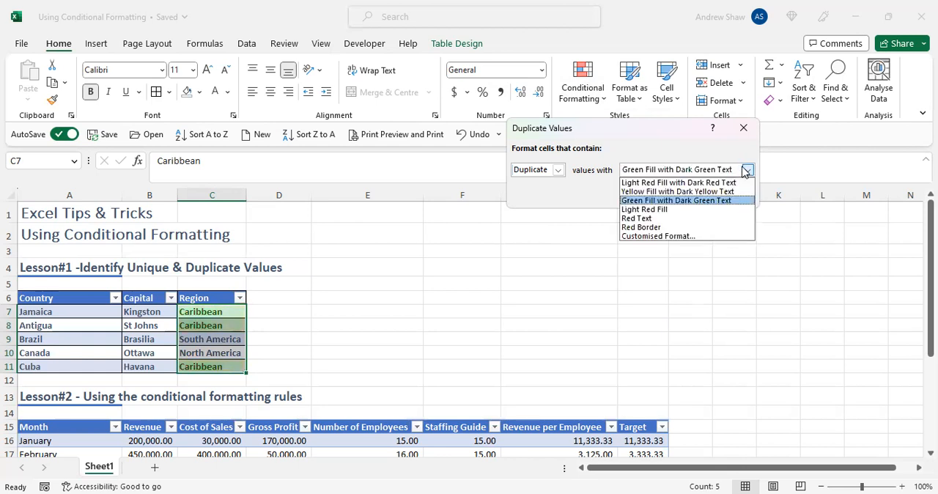
pyautogui.click(671, 184)
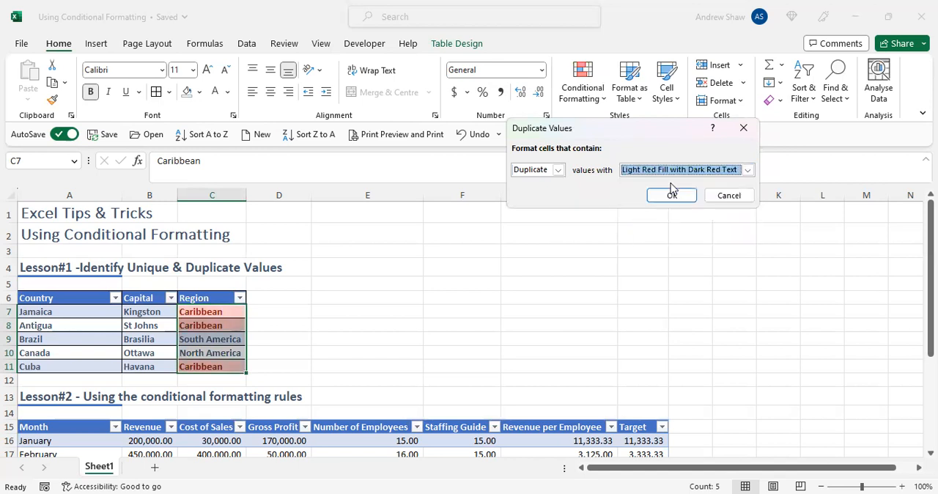
# - Set the rule to format Unique values with Light Red Fill with Dark Red Text and apply it
pyautogui.click(557, 169)
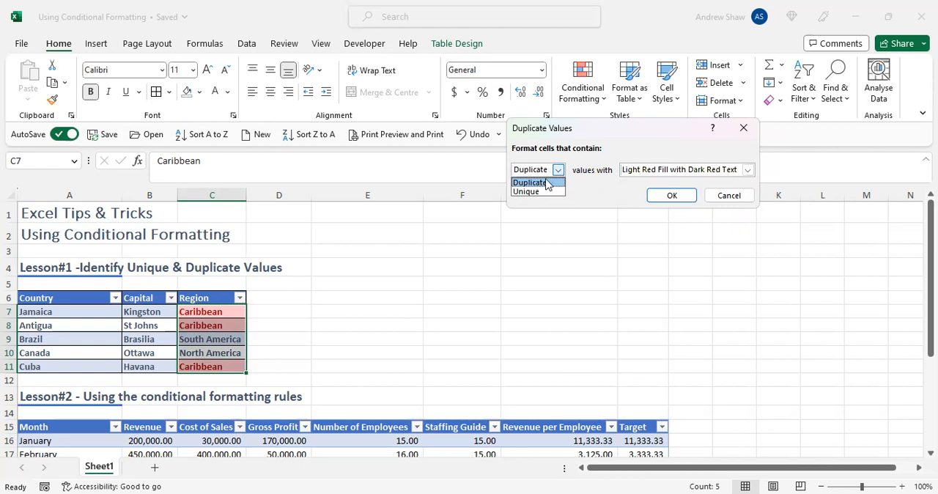
pyautogui.click(532, 191)
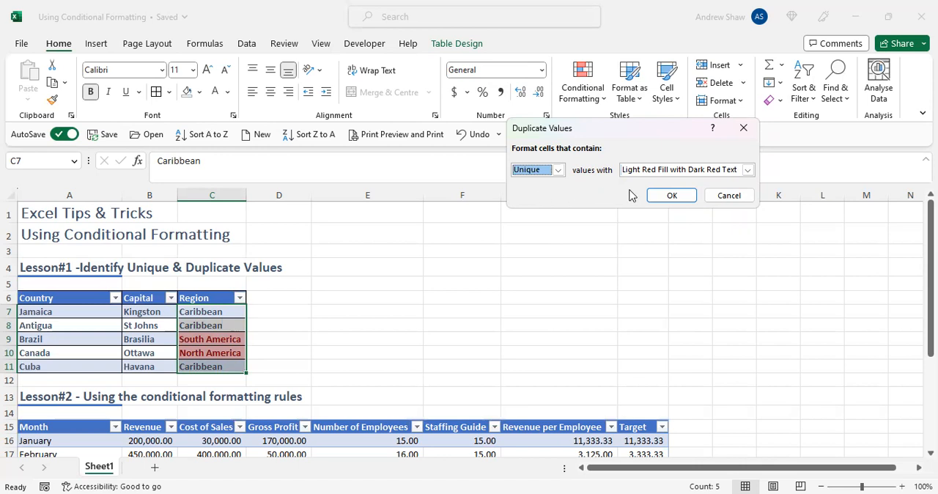
pyautogui.click(663, 198)
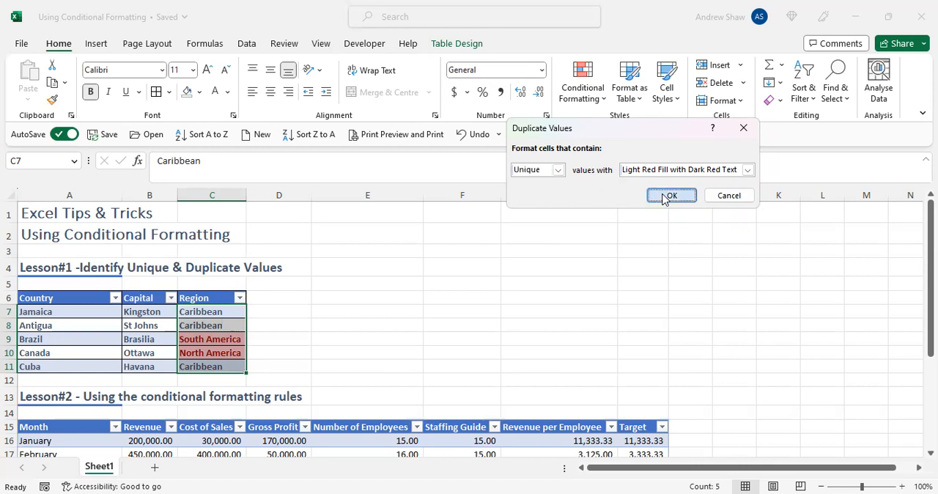
# - Select the Revenue values B16:B19 in the table for the lesson on using the conditional formatting rules
pyautogui.click(744, 311)
pyautogui.press('Down')
pyautogui.press('Down')
pyautogui.press('Down')
pyautogui.press('Down')
pyautogui.press('Down')
pyautogui.press('Down')
pyautogui.press('Down')
pyautogui.press('Down')
pyautogui.press('Down')
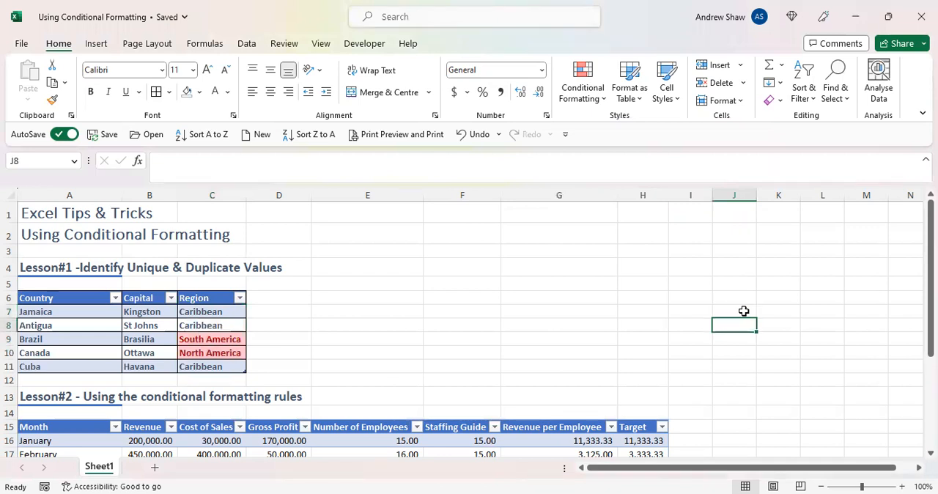
pyautogui.press('Down')
pyautogui.press('Down')
pyautogui.press('Down')
pyautogui.press('Down')
pyautogui.press('Down')
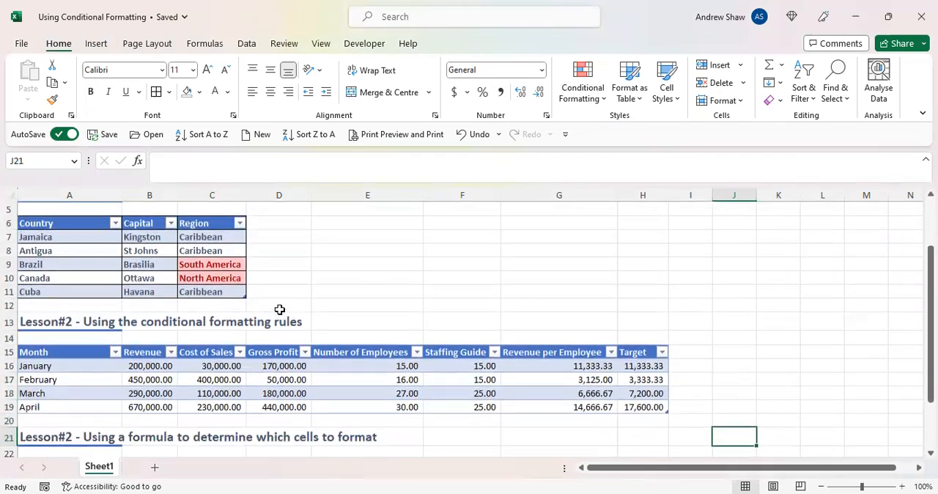
pyautogui.click(148, 371)
pyautogui.moveTo(148, 370); pyautogui.dragTo(156, 408)
pyautogui.click(156, 408)
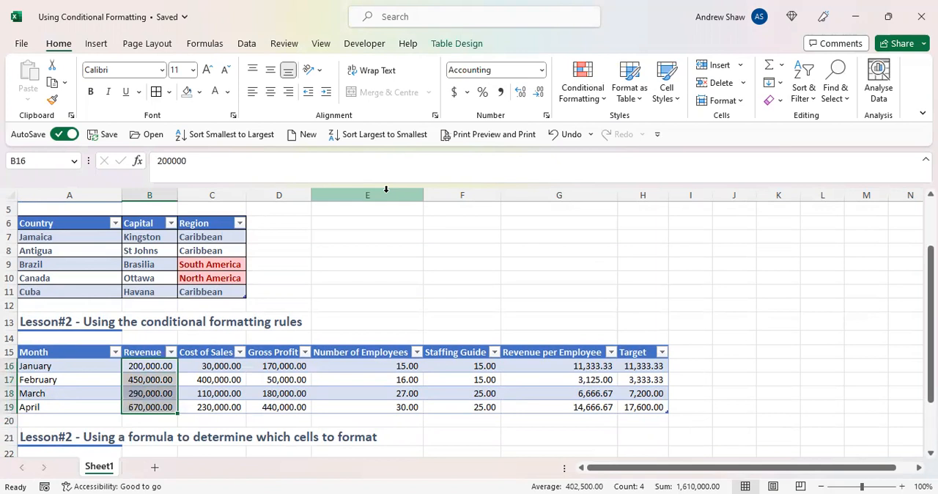
# - Try a Greater Than highlight rule on the Revenue values with a threshold of 300,000.00, and cancel it
pyautogui.click(591, 98)
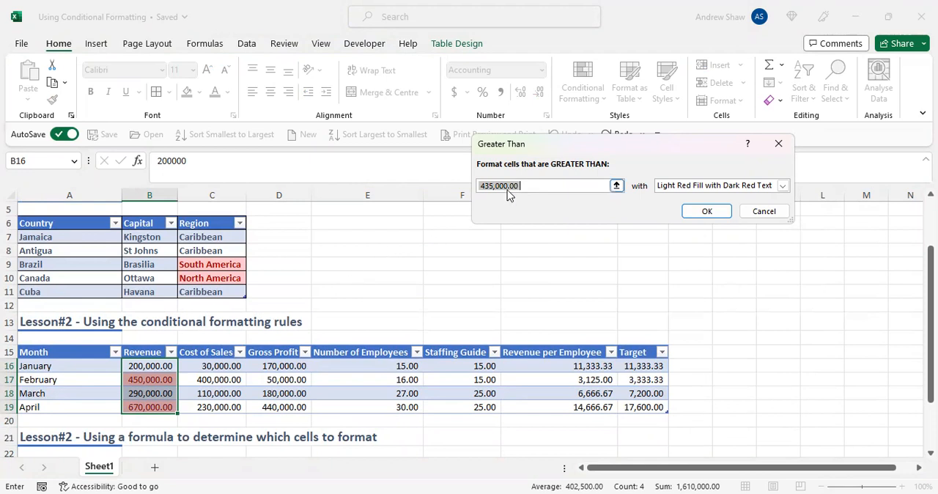
pyautogui.click(496, 186)
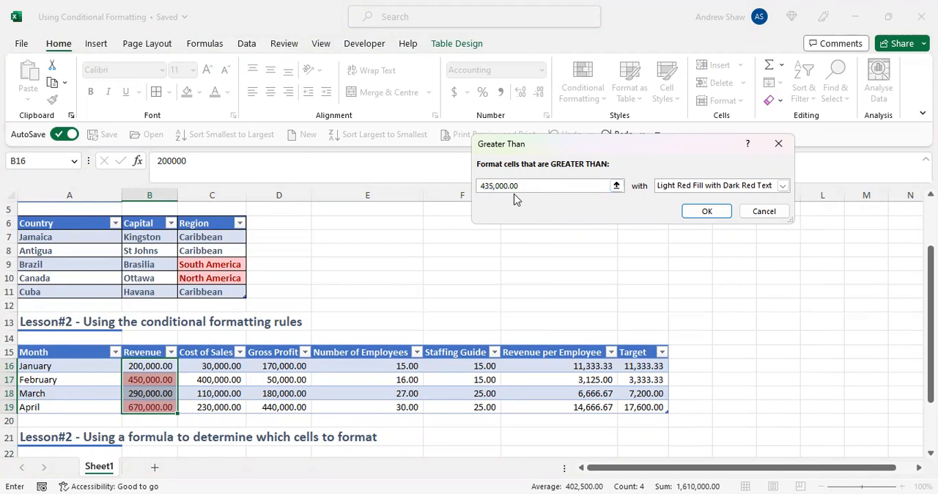
pyautogui.press('BackSpace')
pyautogui.press('BackSpace')
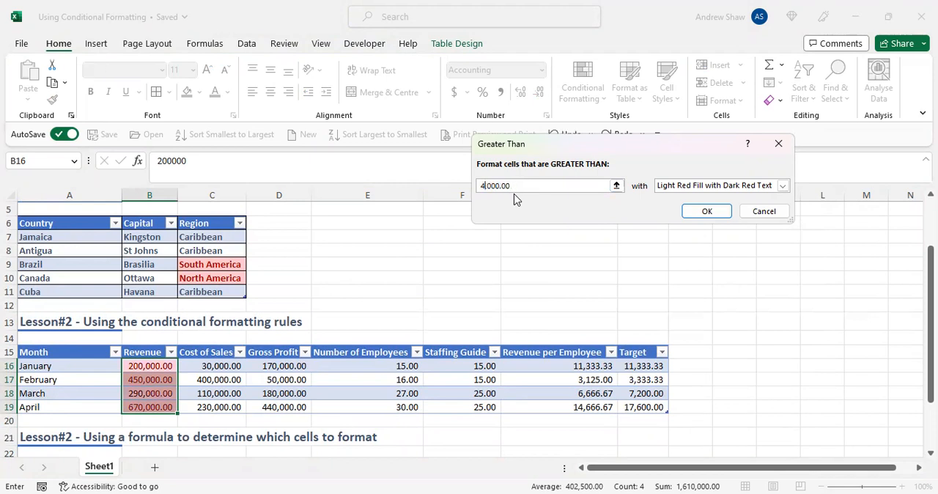
pyautogui.write('00')
pyautogui.press('BackSpace')
pyautogui.press('BackSpace')
pyautogui.press('BackSpace')
pyautogui.write('300')
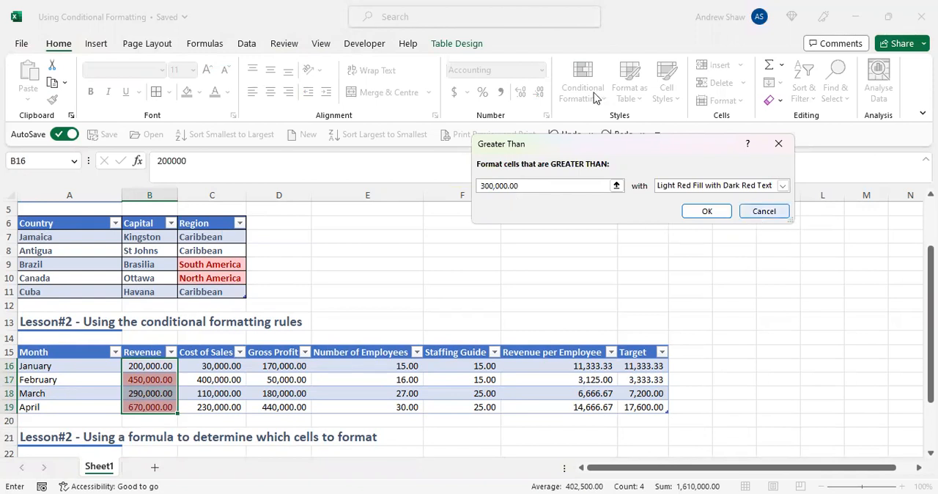
pyautogui.press('Escape')
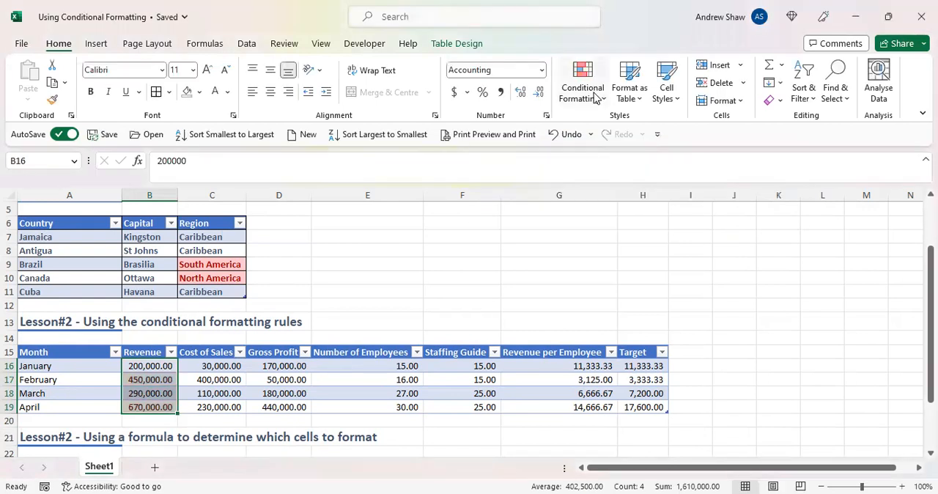
# - Try a Less Than highlight rule on the Revenue values with a threshold of 300,000.00, and cancel it
pyautogui.click(595, 97)
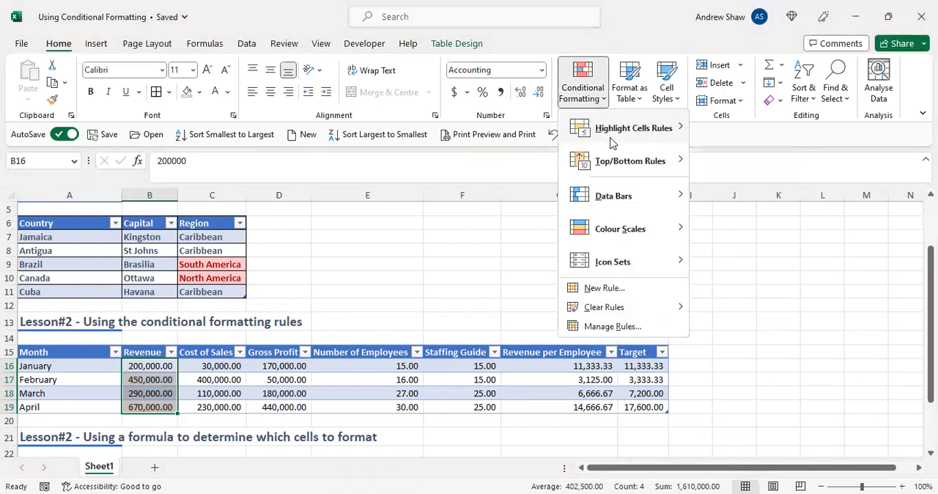
pyautogui.moveTo(669, 130)
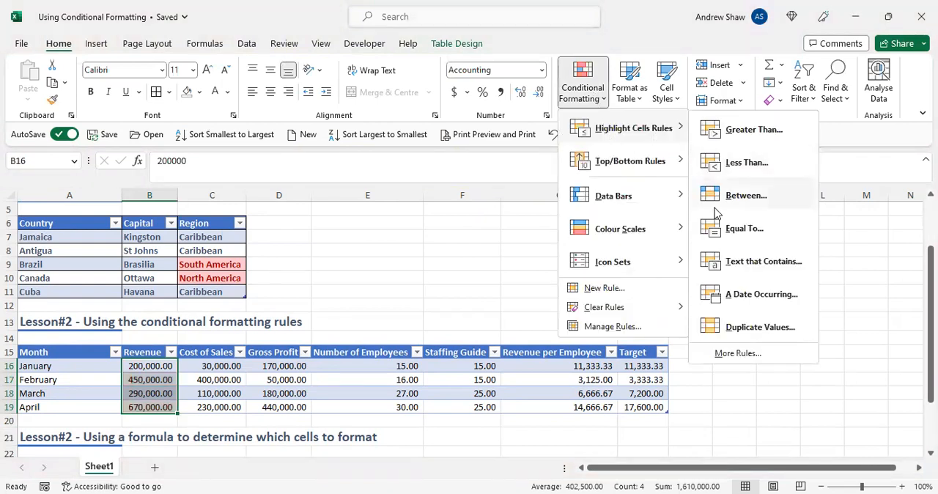
pyautogui.click(745, 169)
pyautogui.click(493, 186)
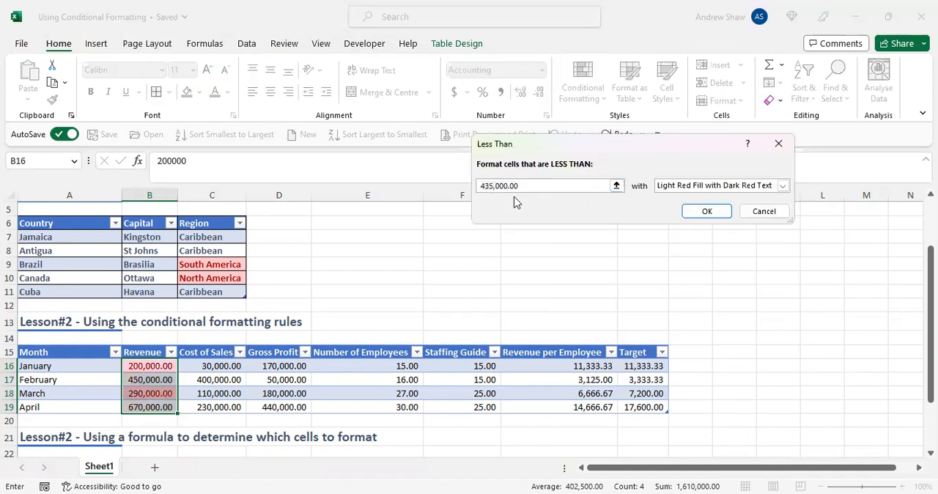
pyautogui.press('BackSpace')
pyautogui.press('BackSpace')
pyautogui.press('BackSpace')
pyautogui.write('300')
pyautogui.press('BackSpace')
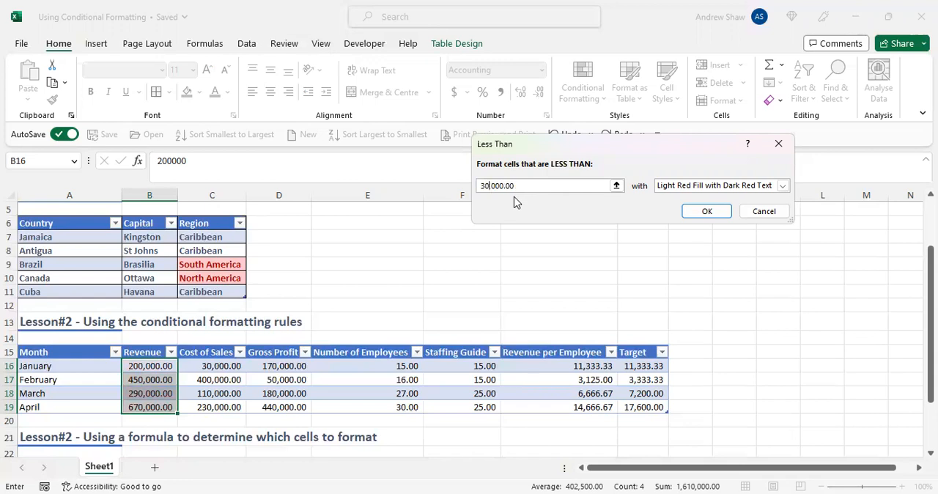
pyautogui.press('BackSpace')
pyautogui.write('000')
pyautogui.press('BackSpace')
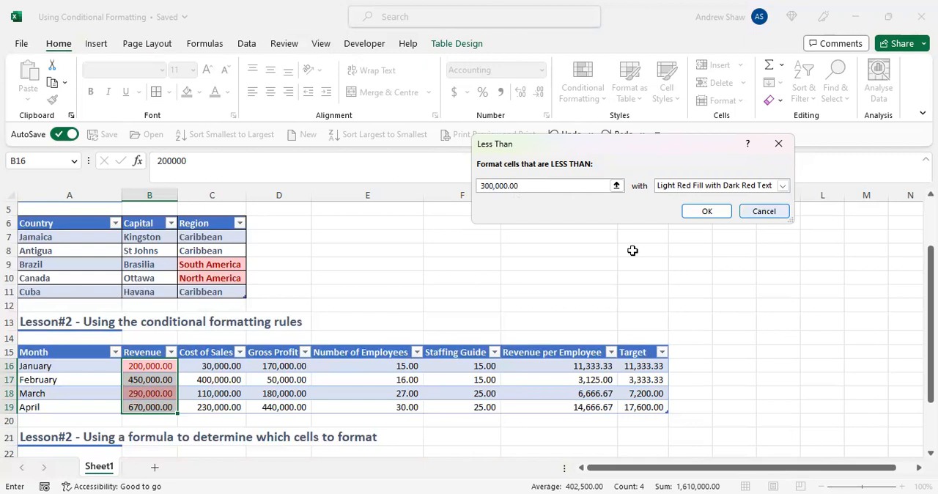
pyautogui.press('Escape')
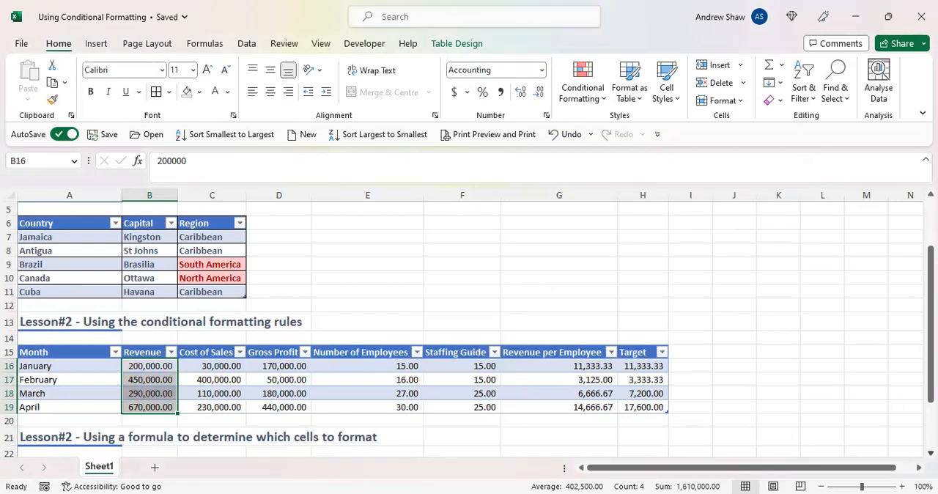
# - Apply the 3 Arrows (Coloured) icon set to the Revenue values B16:B19 and autofit column B
pyautogui.scroll(-2, 469, 329)
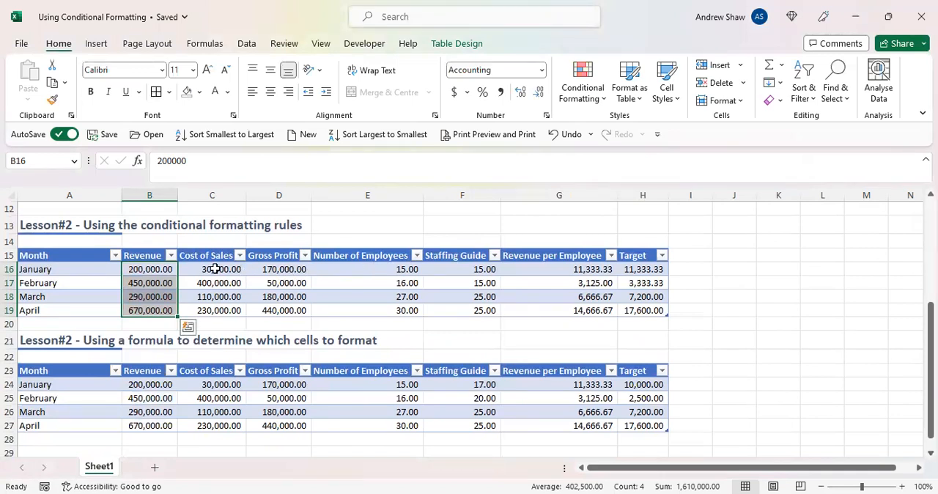
pyautogui.click(599, 98)
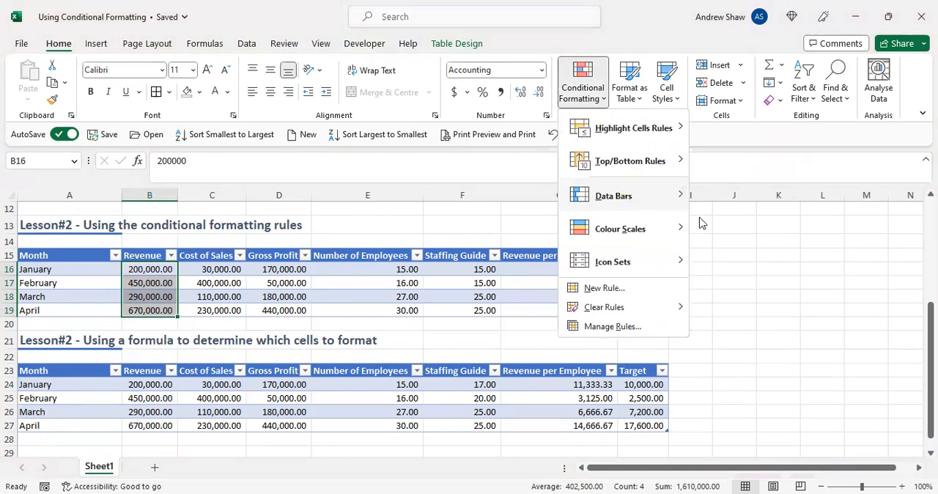
pyautogui.moveTo(699, 222)
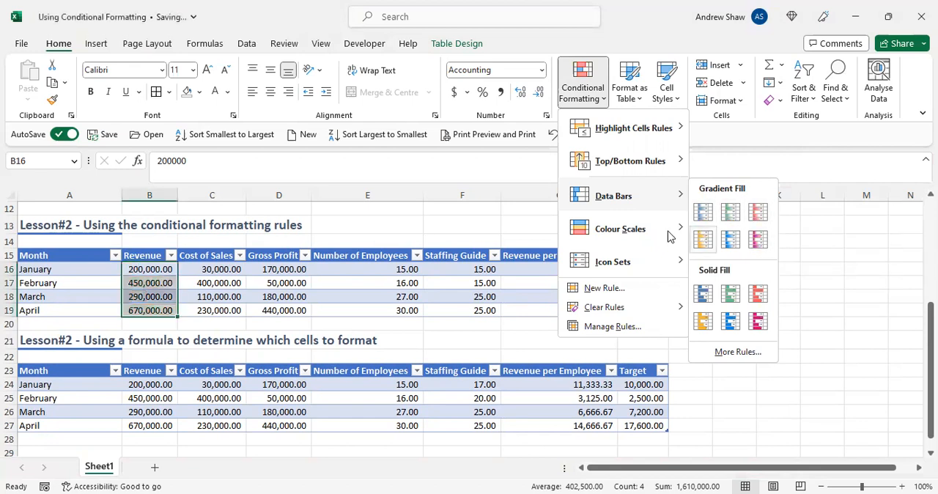
pyautogui.moveTo(672, 236)
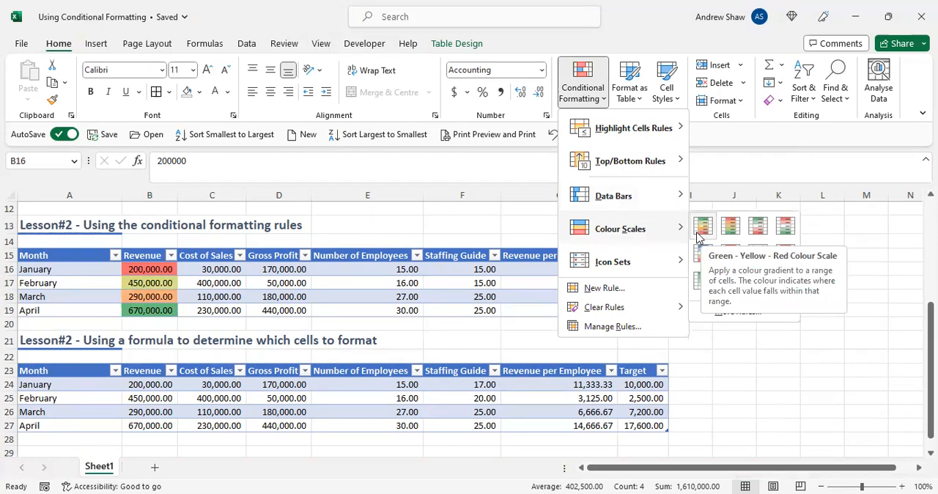
pyautogui.moveTo(655, 261)
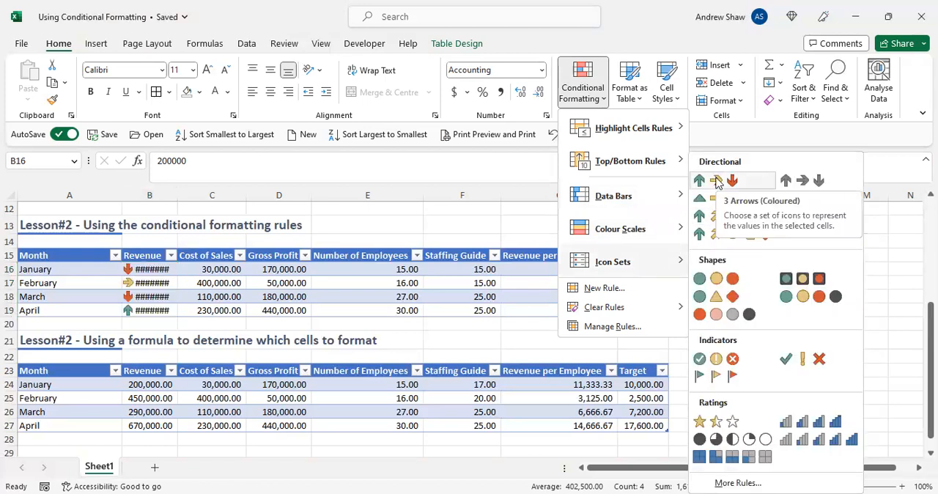
pyautogui.click(716, 183)
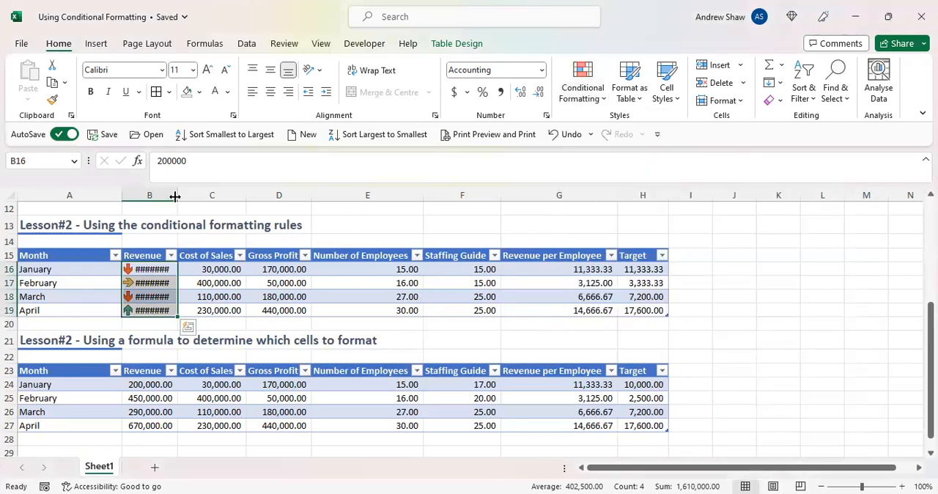
pyautogui.doubleClick(177, 194)
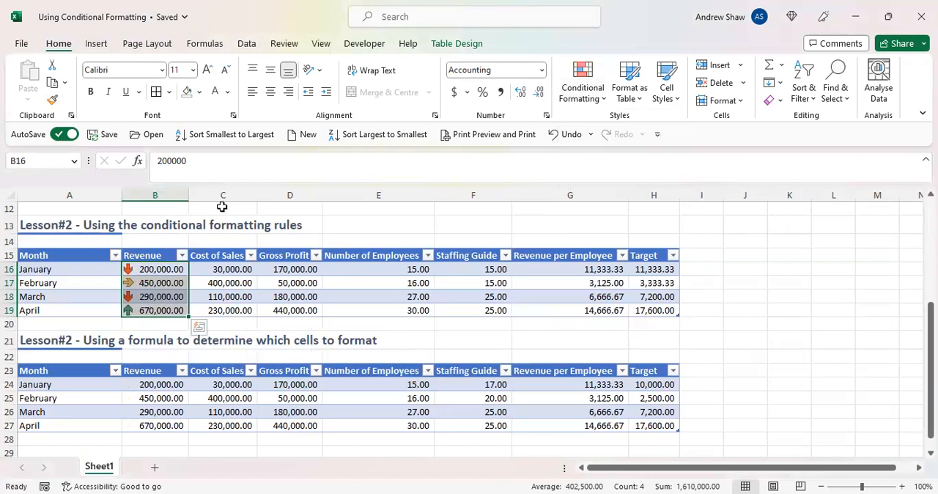
# - Edit the icon set rule on the Revenue values B16:B19 and set the type of both icon thresholds to Number
pyautogui.click(599, 100)
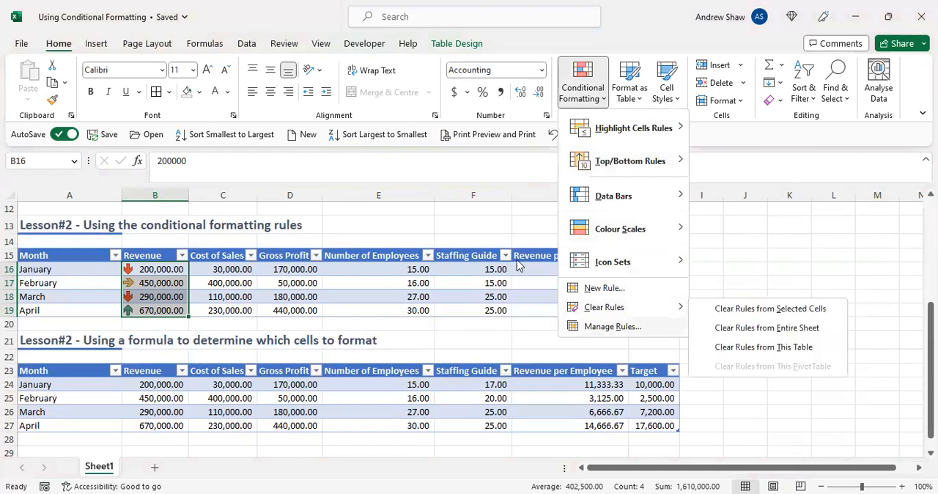
pyautogui.click(612, 327)
pyautogui.click(449, 170)
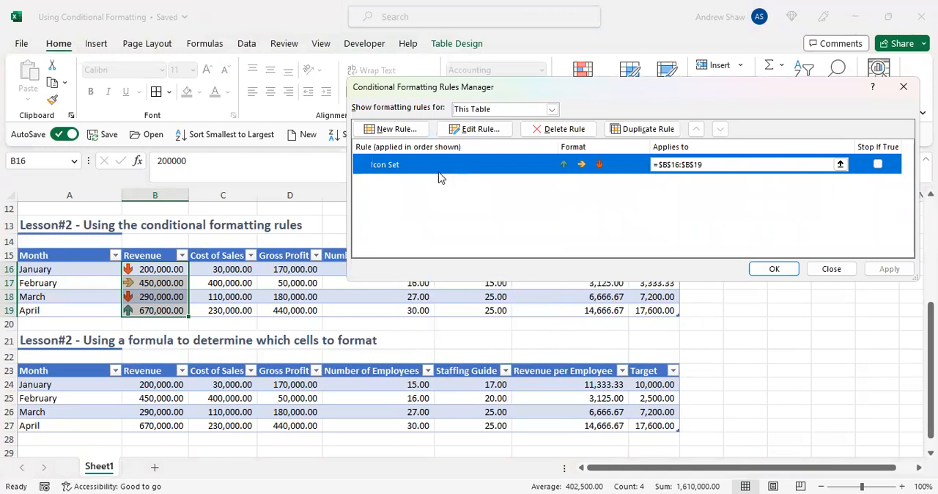
pyautogui.click(477, 130)
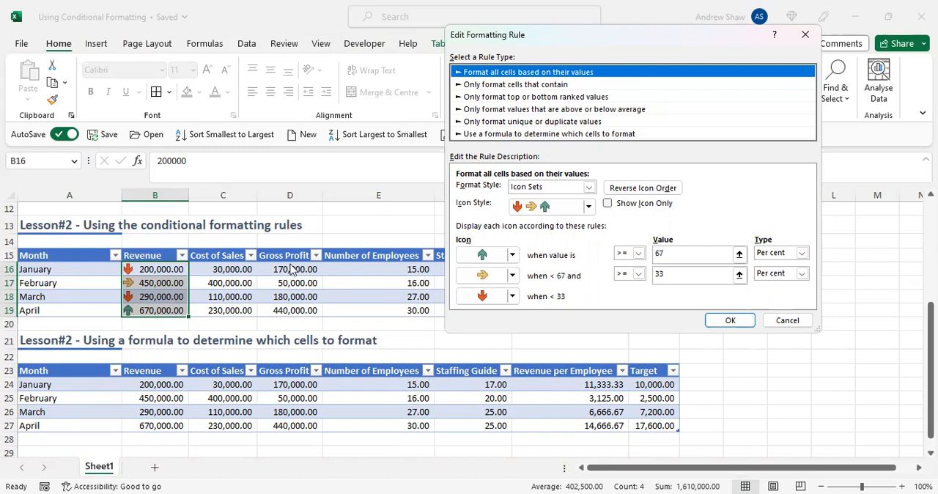
pyautogui.click(801, 253)
pyautogui.click(796, 264)
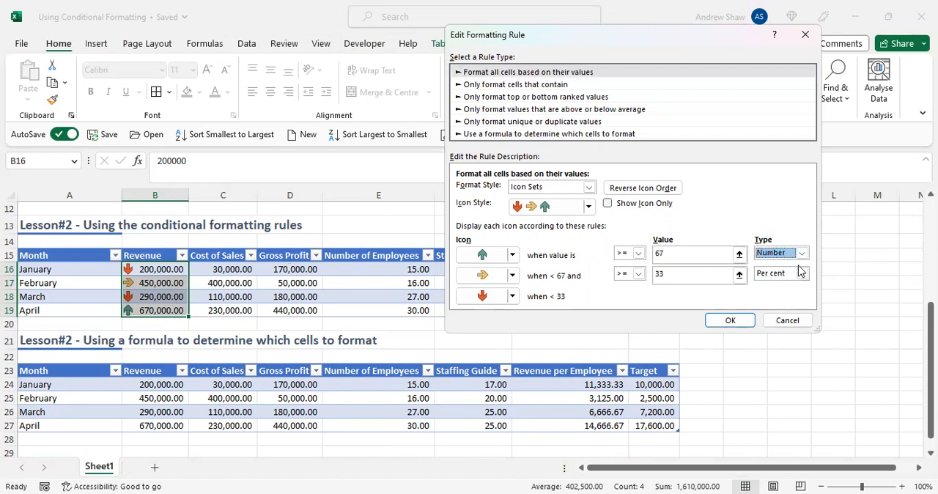
pyautogui.click(802, 272)
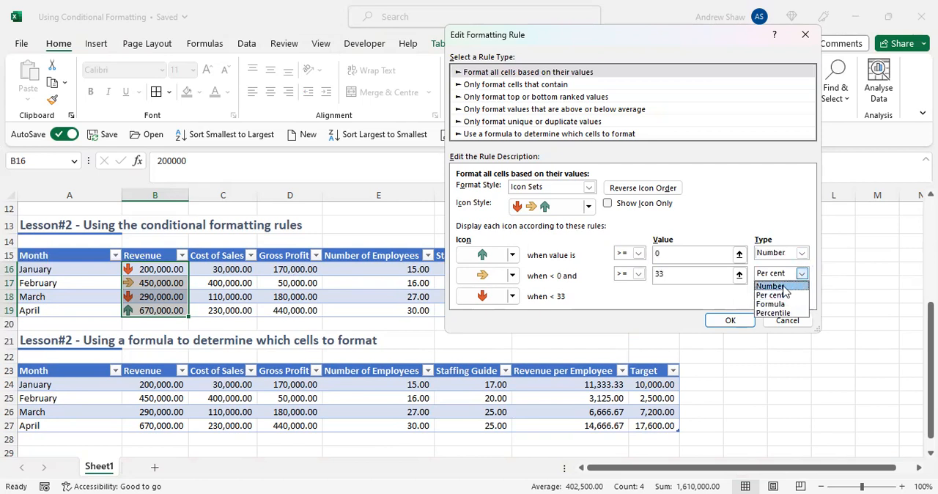
pyautogui.click(780, 287)
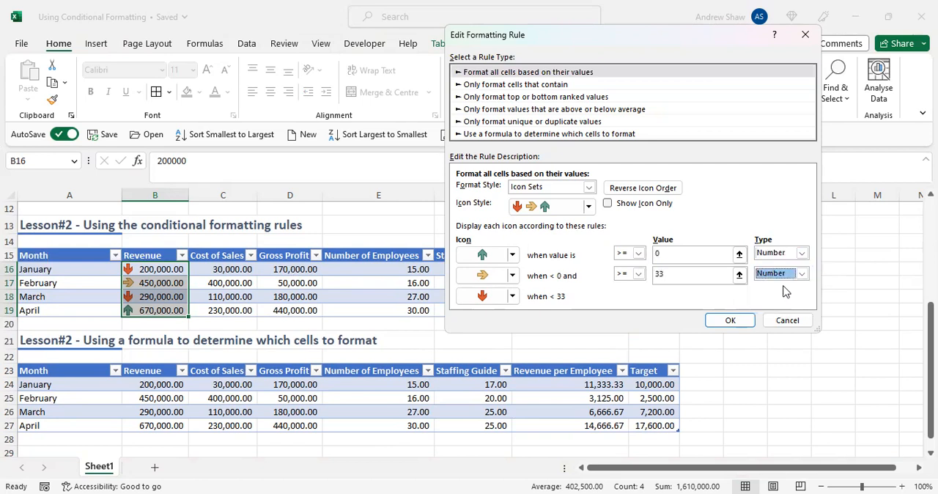
# - Set the green arrow threshold to >= 500000 and the yellow arrow threshold to >= 250000, and apply the edited rule
pyautogui.click(673, 257)
pyautogui.press('BackSpace')
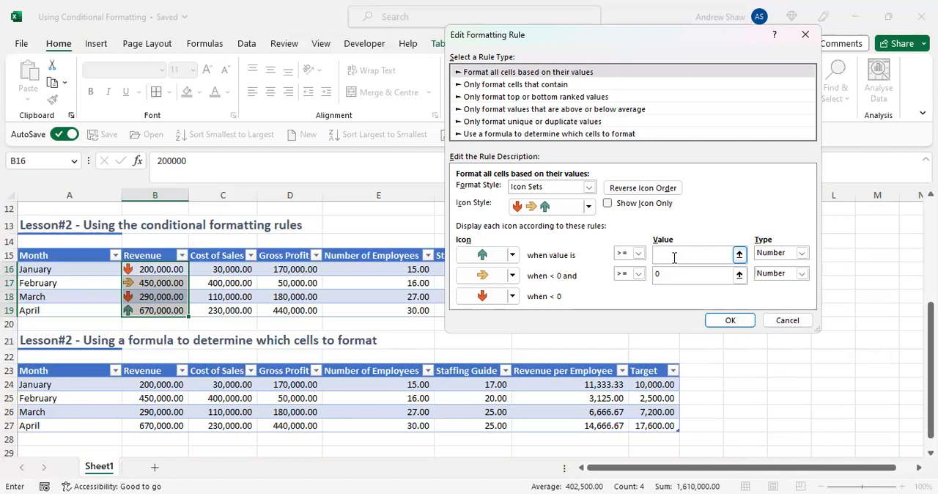
pyautogui.write('500000')
pyautogui.click(693, 271)
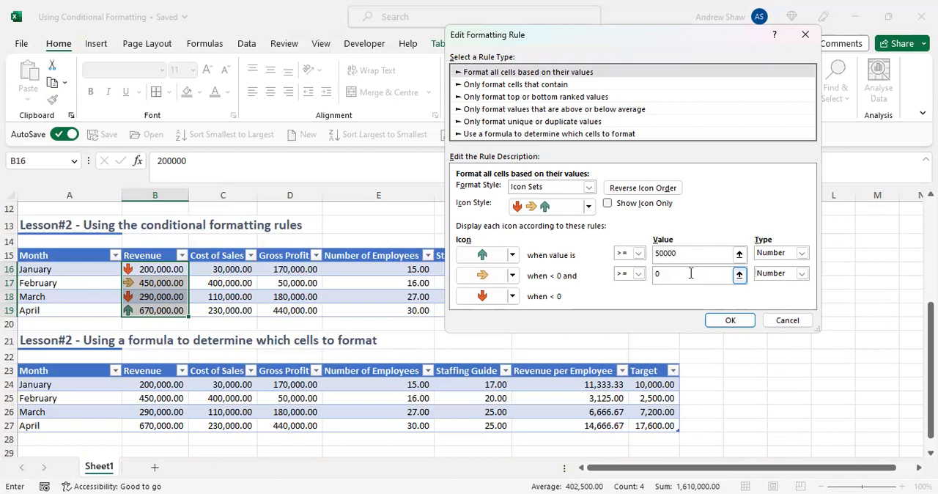
pyautogui.write('0')
pyautogui.click(674, 276)
pyautogui.write('25000')
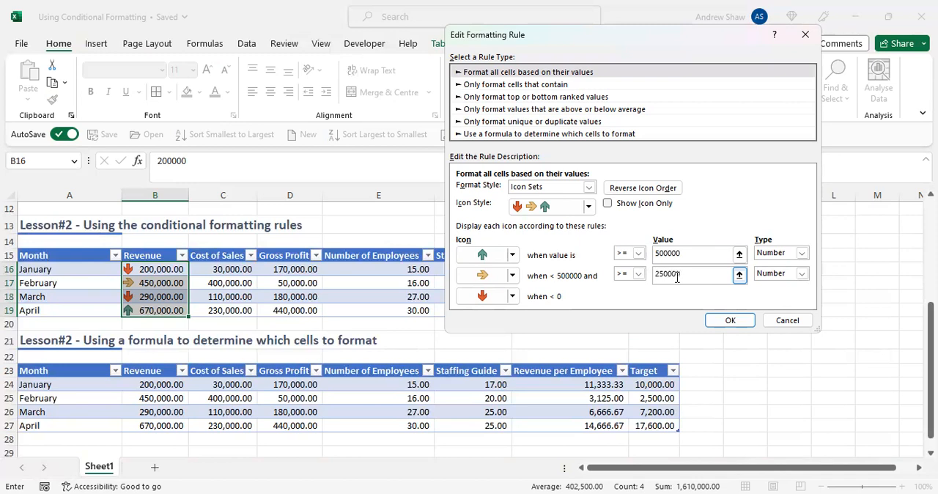
pyautogui.write('0')
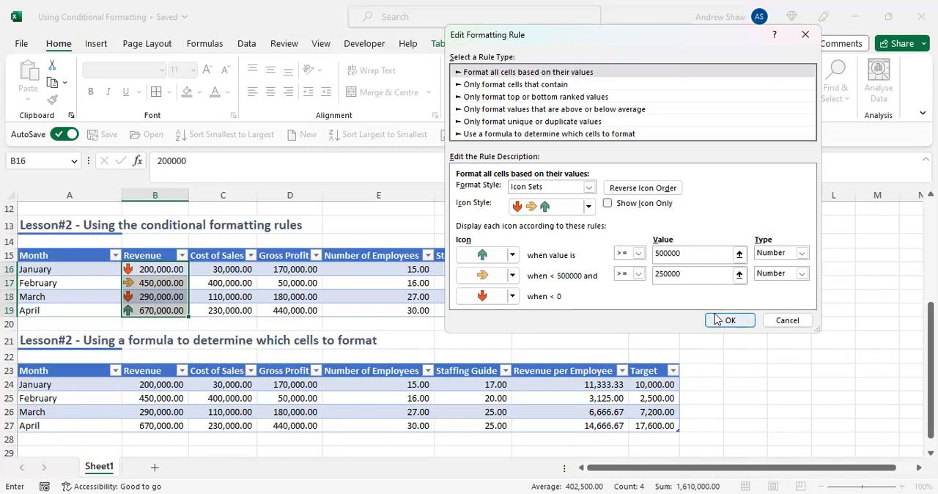
pyautogui.click(722, 321)
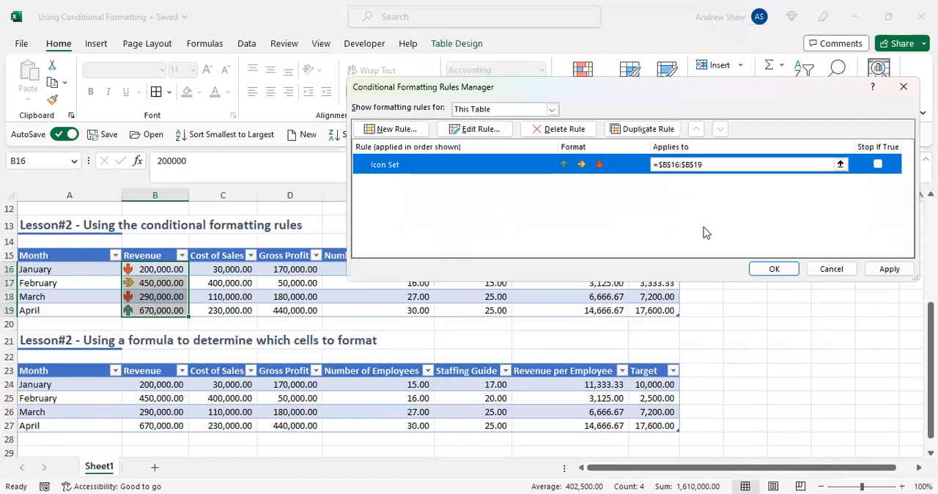
pyautogui.click(884, 269)
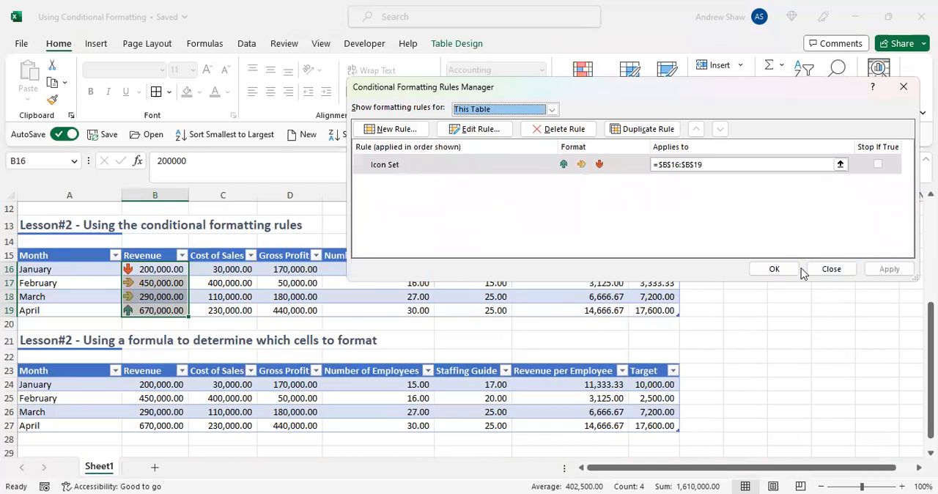
pyautogui.click(773, 269)
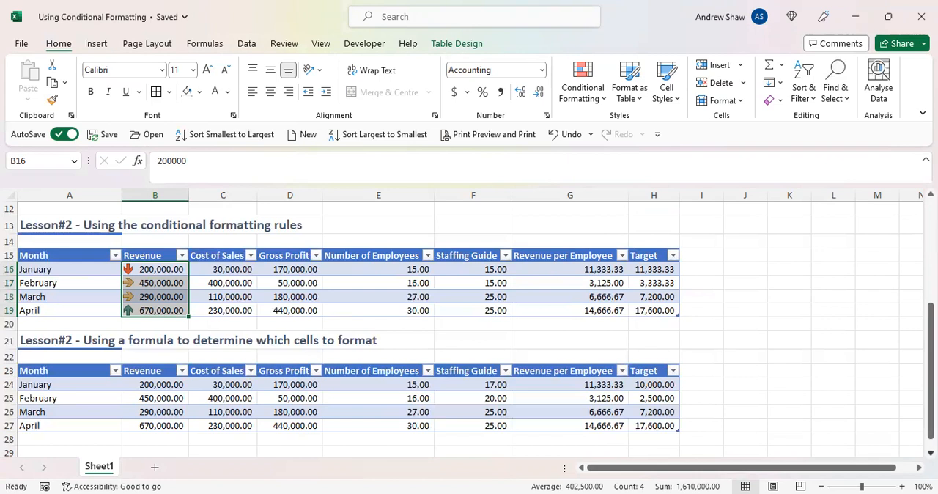
# - Start a new formula-based conditional formatting rule for the months A24:A27 and give it a yellow fill
pyautogui.scroll(-1, 772, 410)
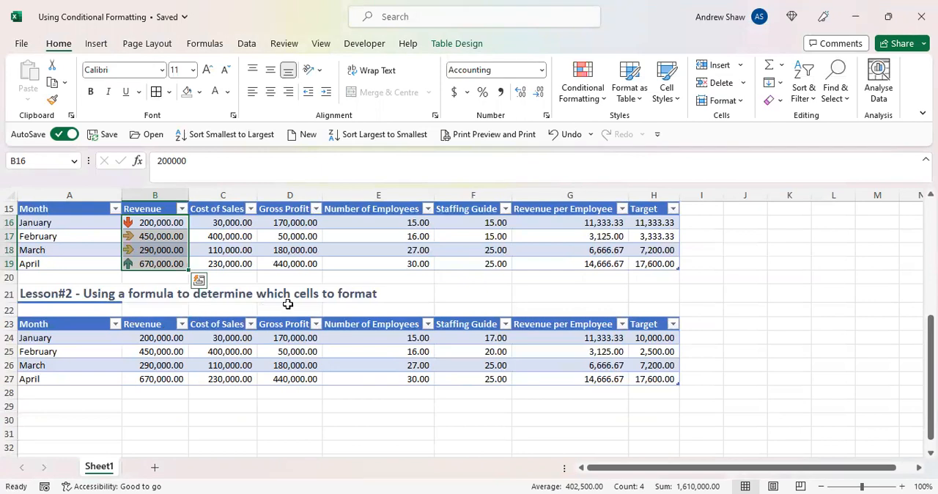
pyautogui.click(99, 335)
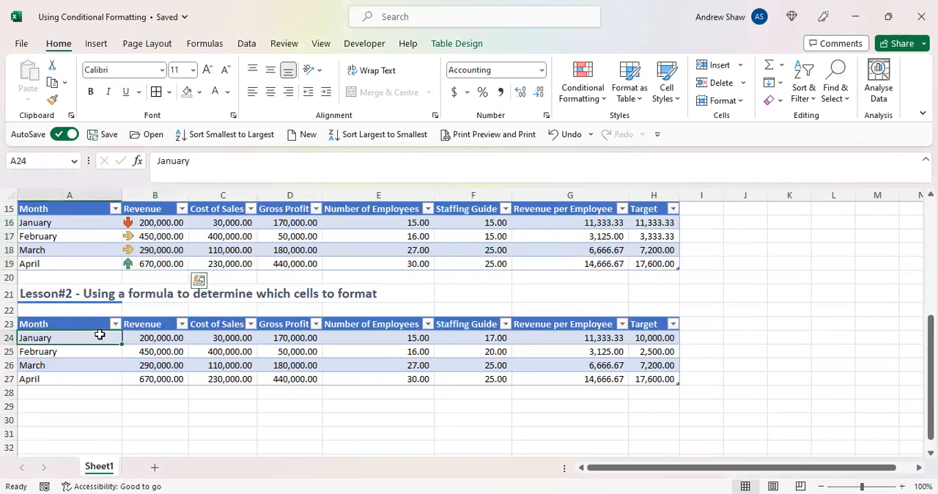
pyautogui.moveTo(86, 340); pyautogui.dragTo(91, 378)
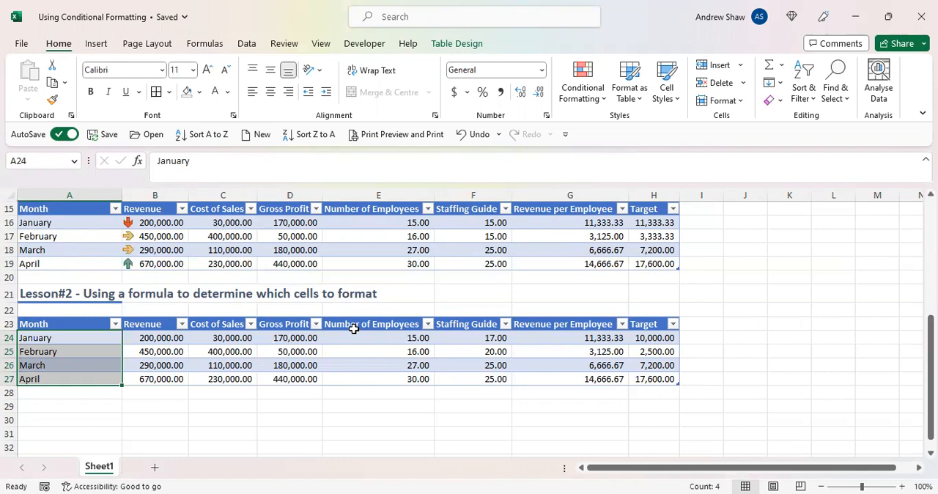
pyautogui.click(588, 107)
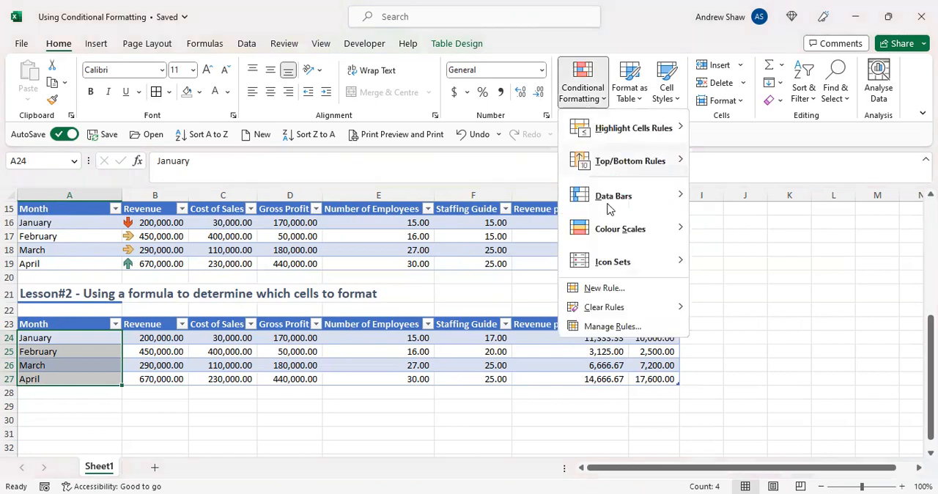
pyautogui.click(603, 288)
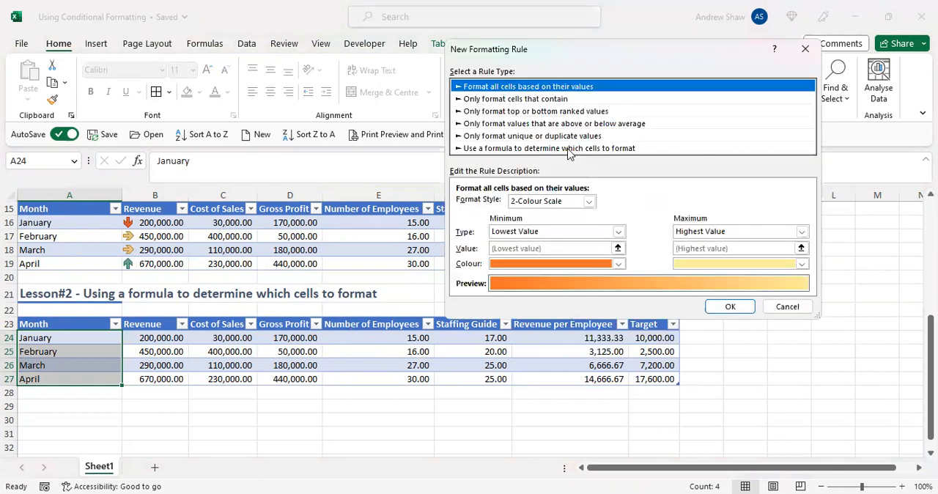
pyautogui.click(566, 148)
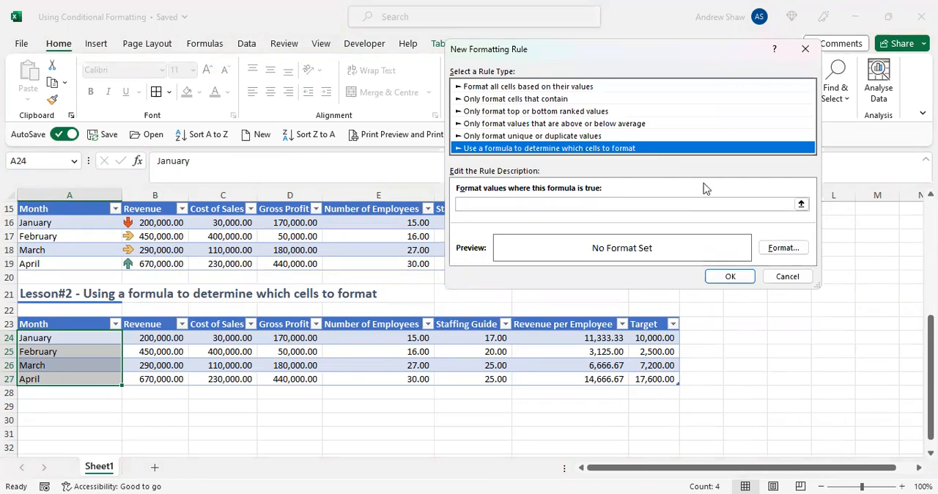
pyautogui.click(777, 249)
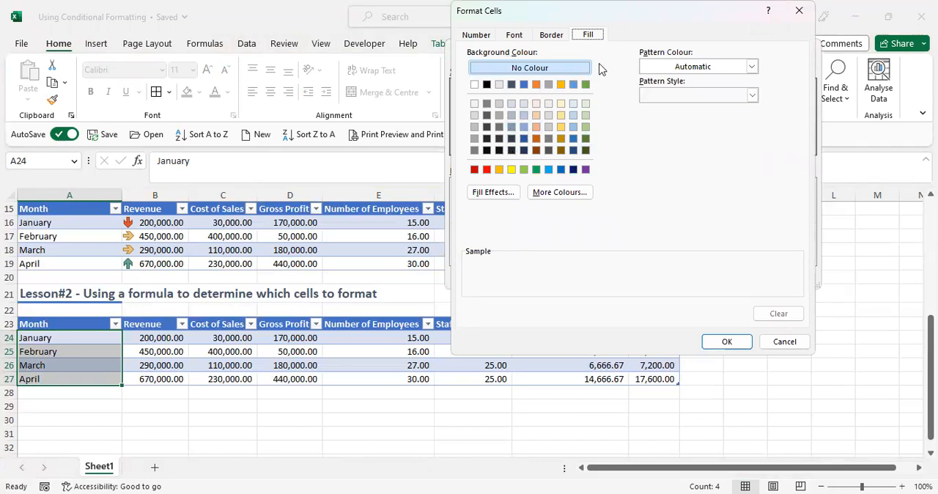
pyautogui.click(512, 170)
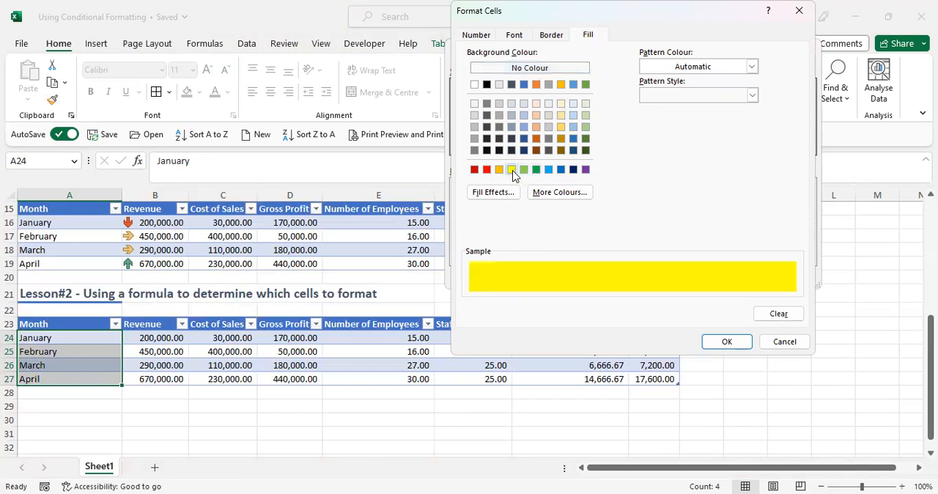
pyautogui.click(722, 342)
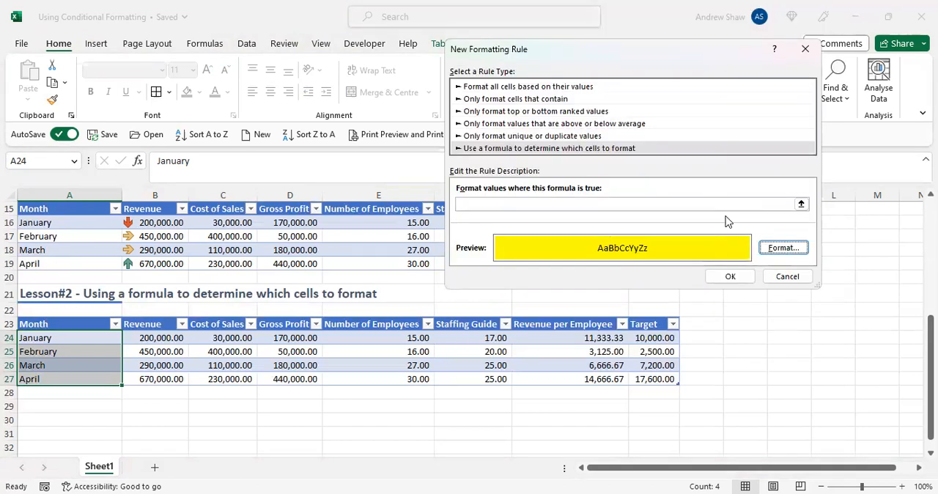
# - Enter the rule formula =$G24>$H24, comparing Revenue per Employee with Target using relative rows, and create the rule
pyautogui.click(803, 204)
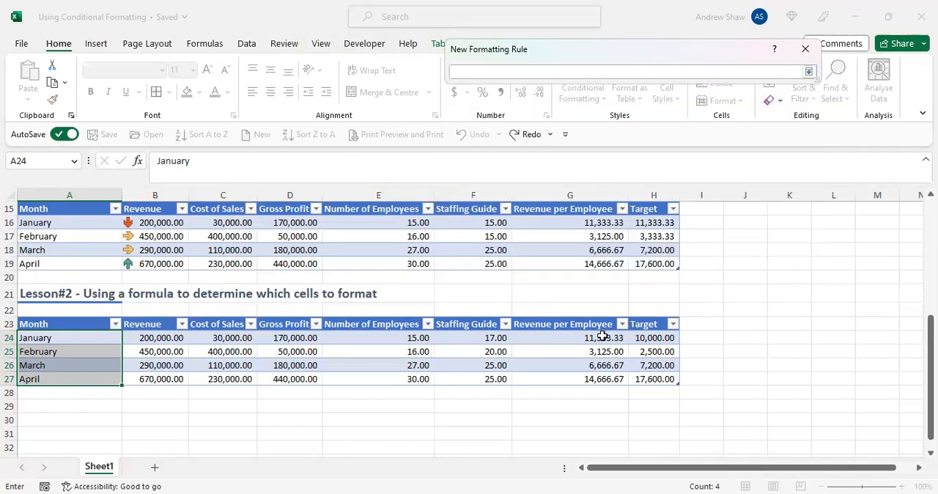
pyautogui.click(601, 336)
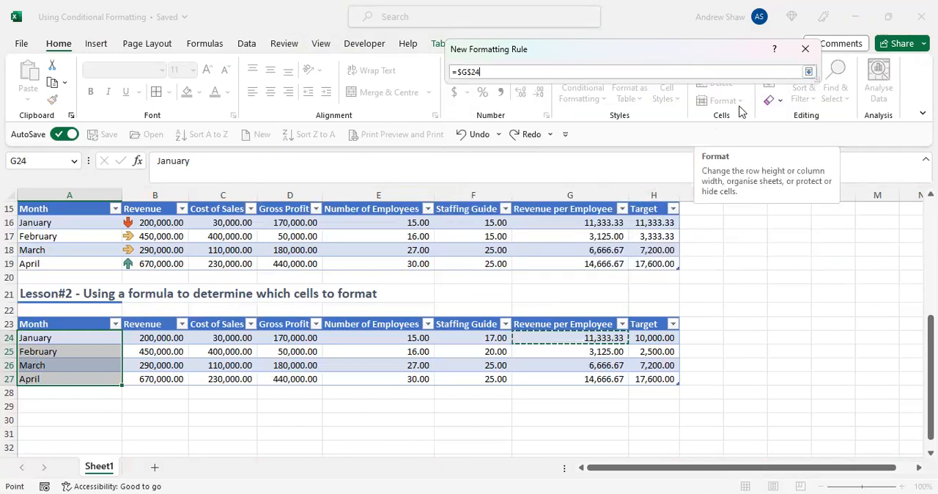
pyautogui.write('>')
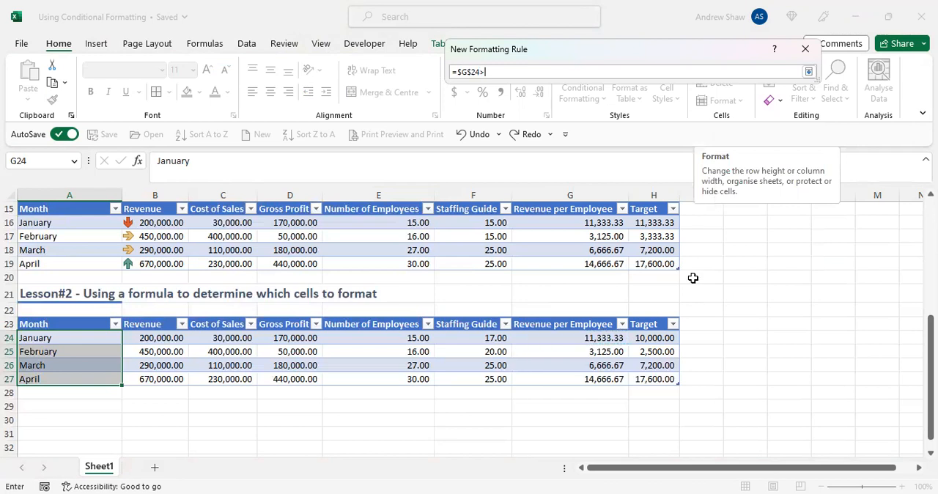
pyautogui.click(655, 337)
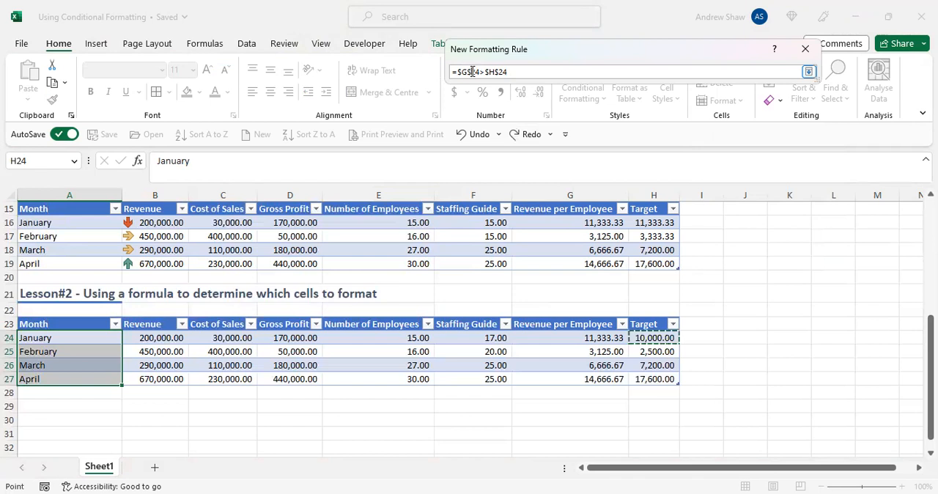
pyautogui.press('BackSpace')
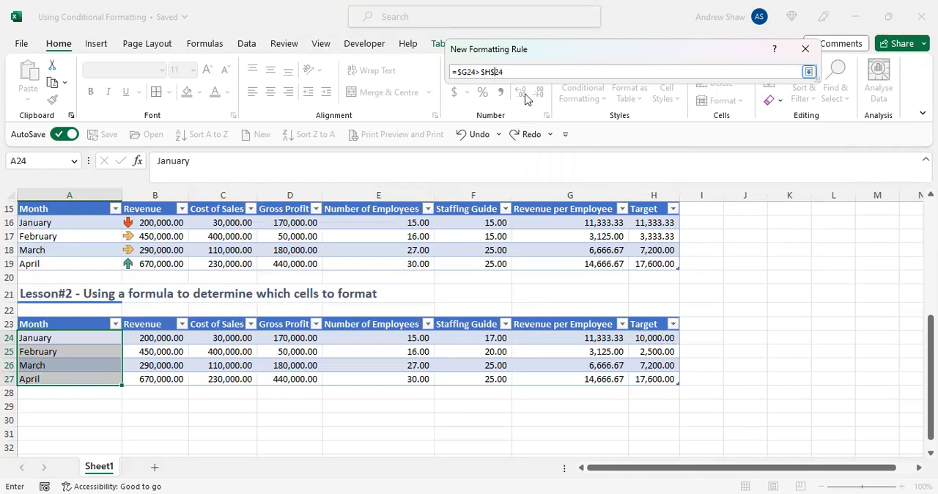
pyautogui.press('BackSpace')
pyautogui.click(808, 72)
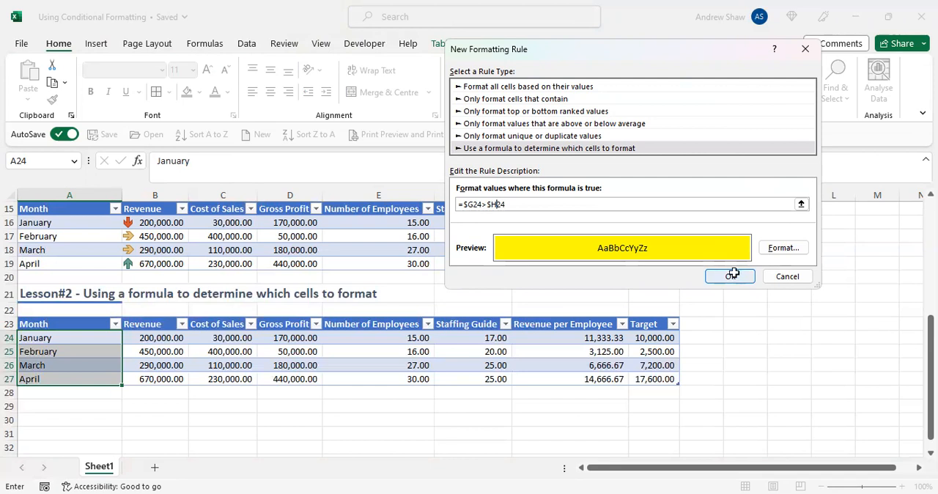
pyautogui.press('Return')
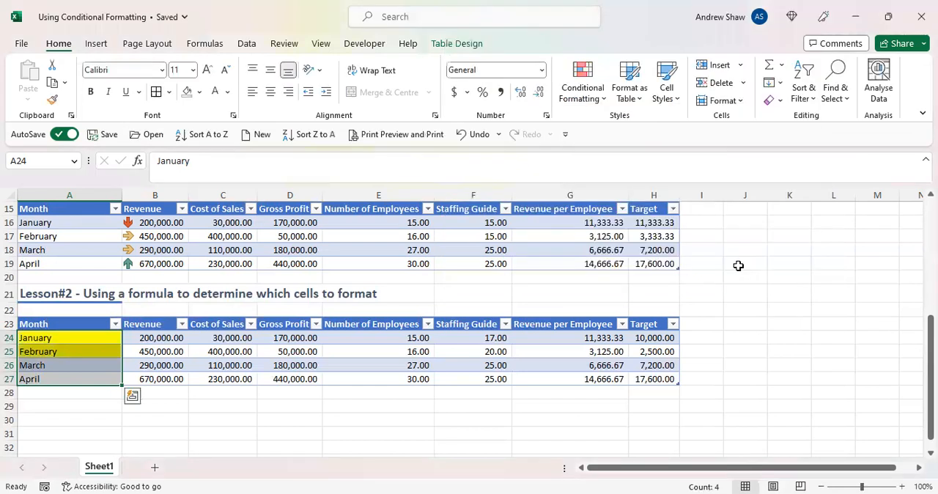